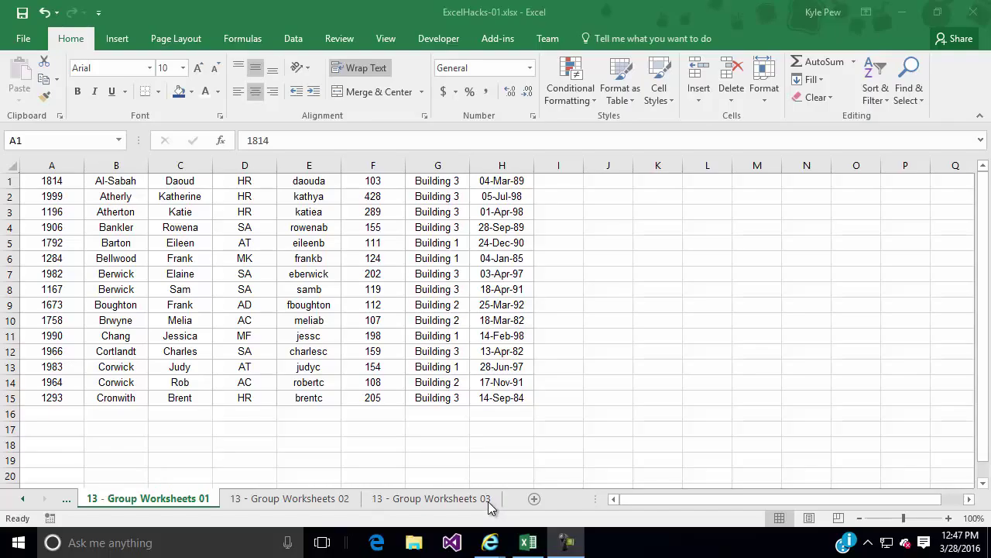
- Look through the sheets 13 - Group Worksheets 01, 02 and 03 to compare their data layout
ctrl+click(270, 500)
click(268, 499)
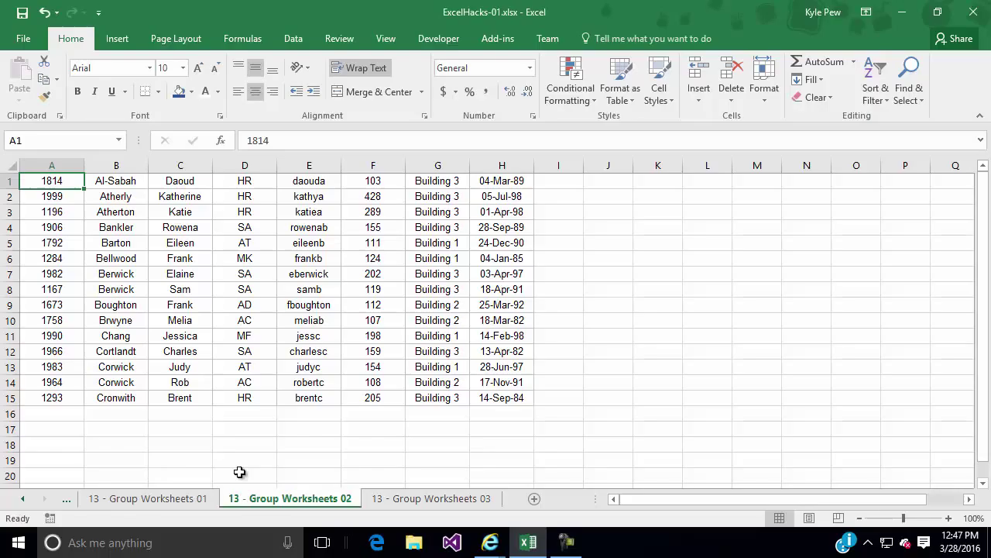
click(151, 498)
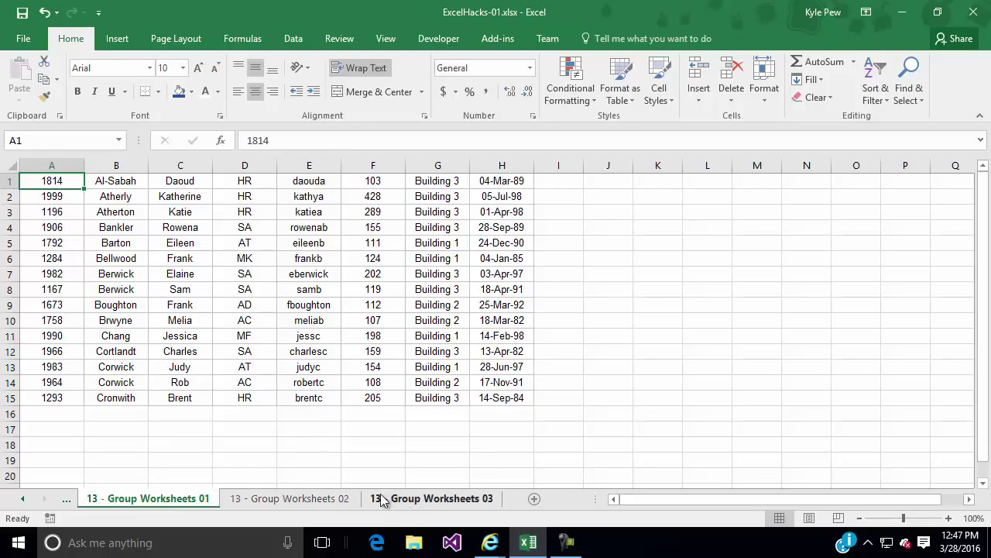
click(310, 499)
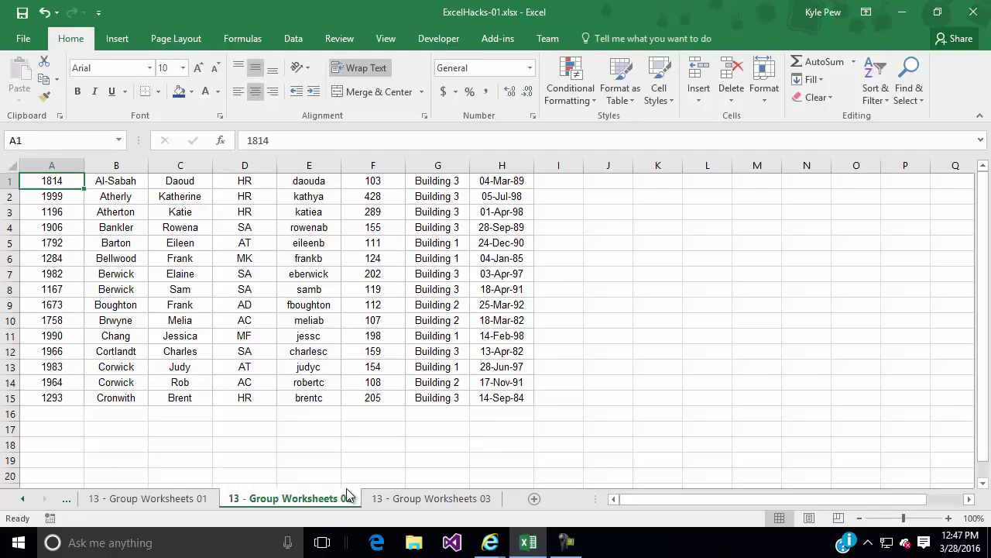
click(391, 499)
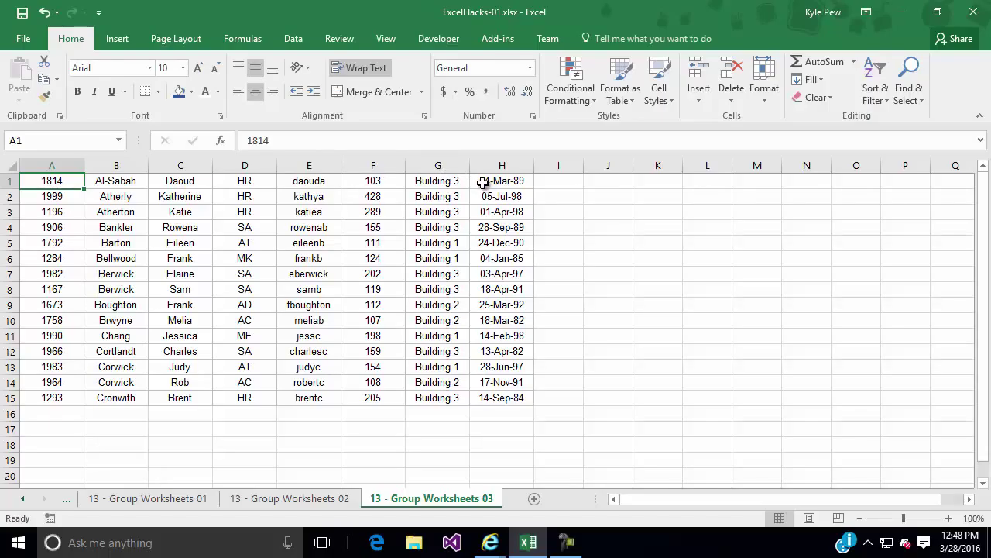
click(293, 499)
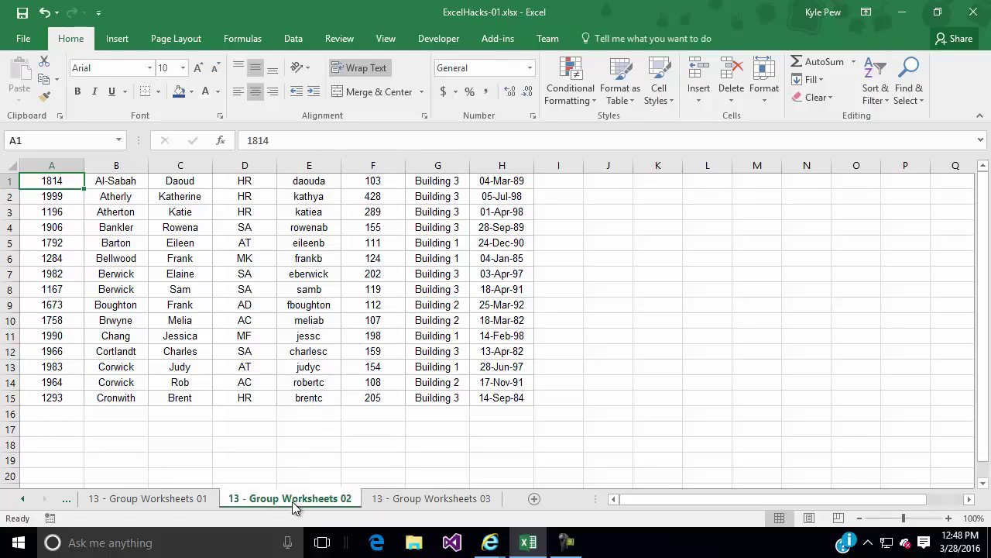
- Group the sheets 13 - Group Worksheets 01, 02 and 03, with 01 as the active sheet
ctrl+click(186, 500)
click(181, 498)
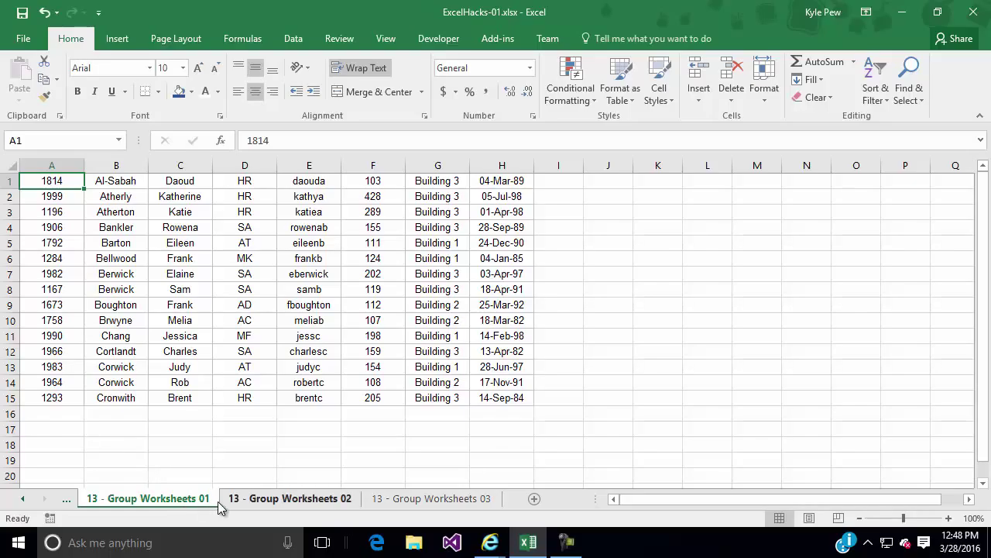
ctrl+click(303, 505)
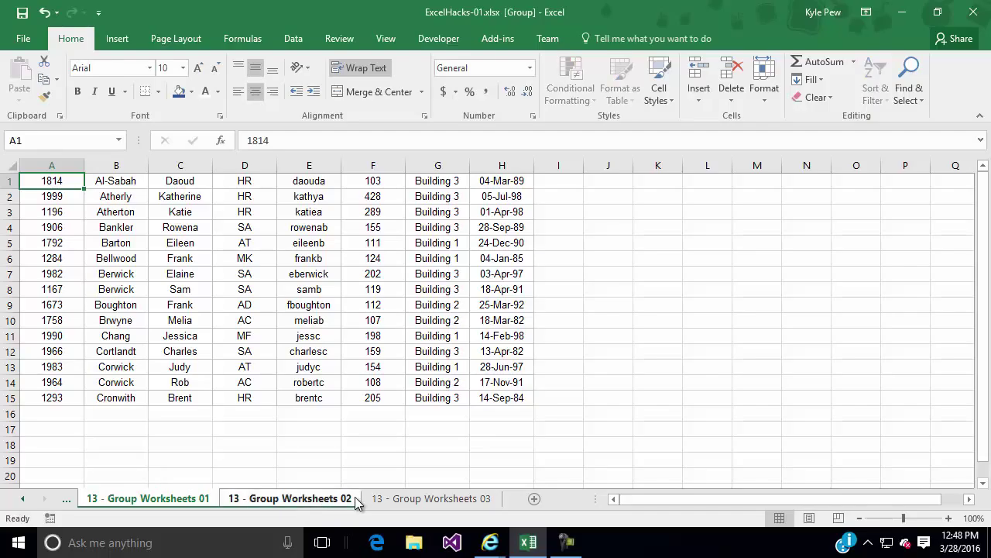
ctrl+click(444, 499)
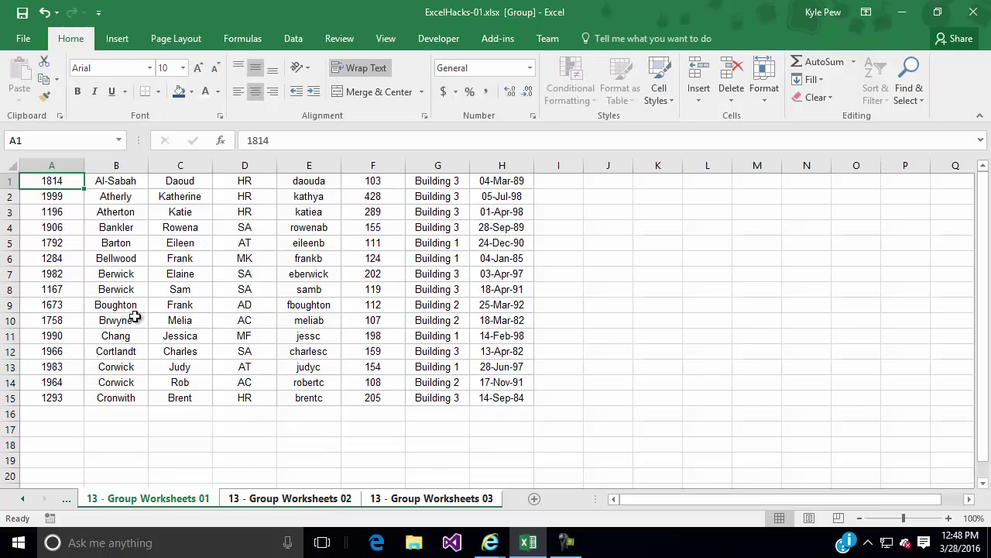
- Insert a blank row above the data in the grouped sheets and enter the headers EMP ID, LAST NAME and FIRST NAME in A1:C1
click(9, 181)
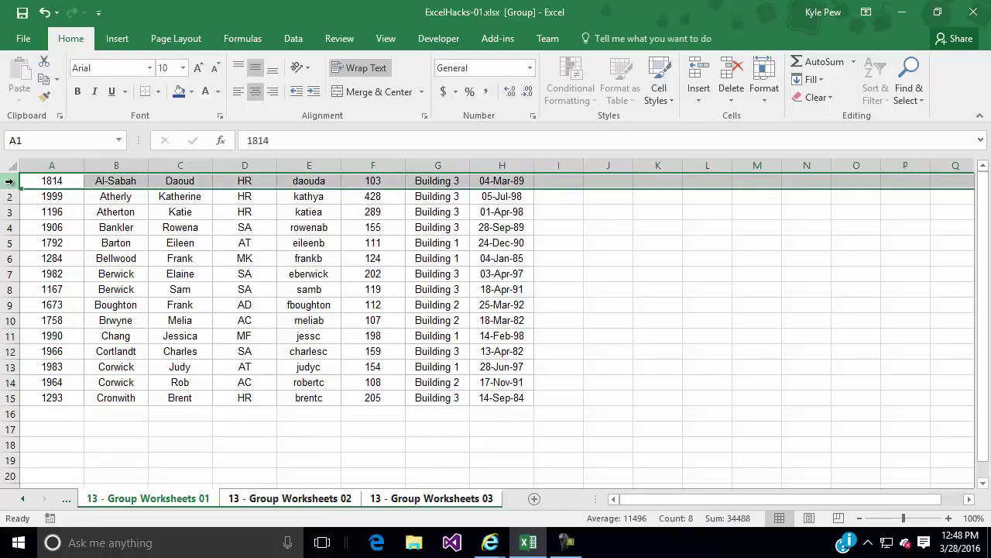
key(ctrl+shift+plus)
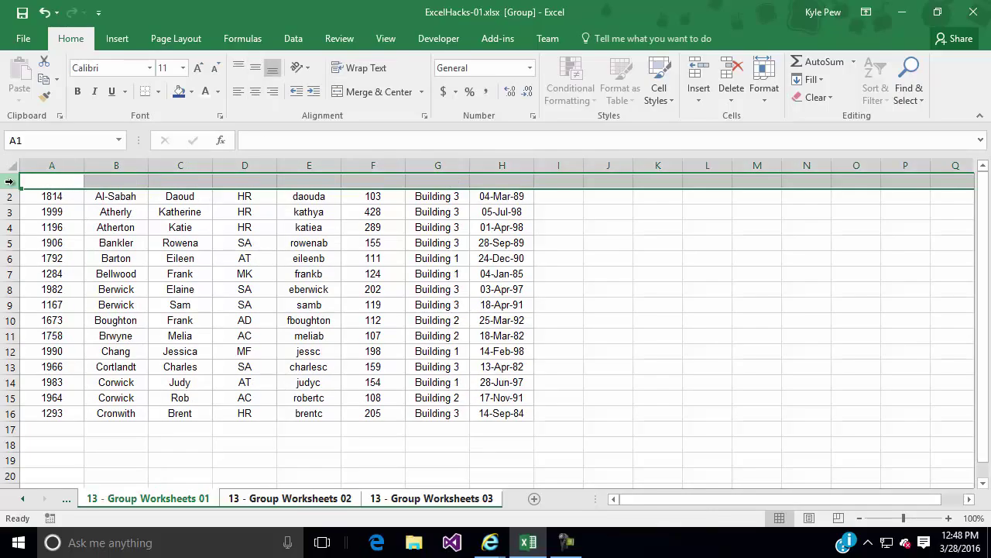
click(39, 182)
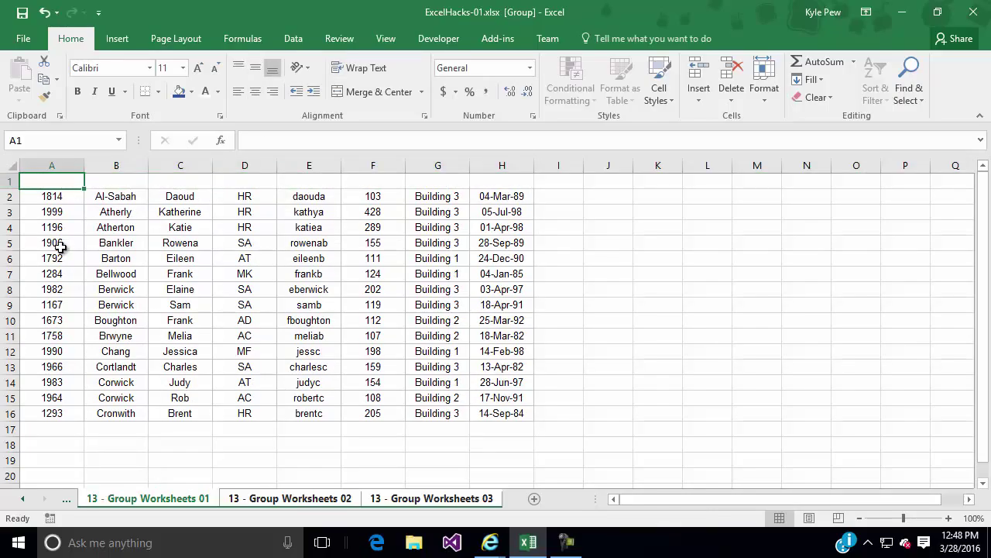
text(EMP ID)
key(Tab)
text(LAST NAME)
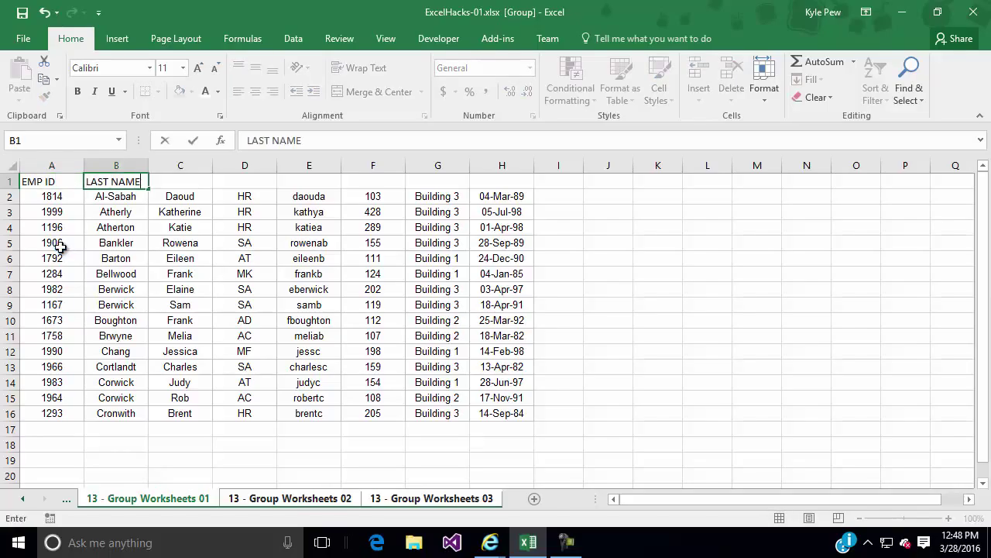
key(Tab)
text(FIRST)
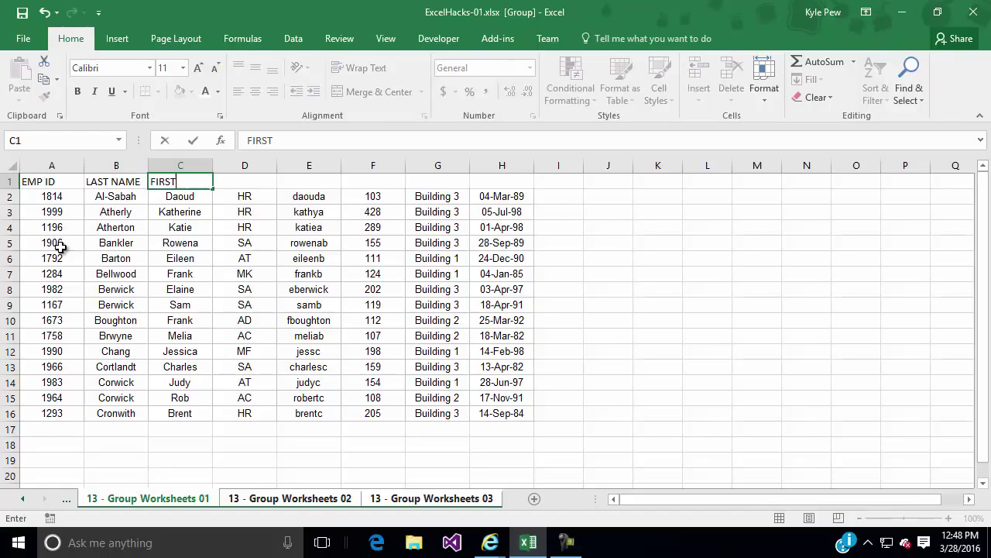
text( NAME)
key(Tab)
- Enter the remaining column headers DEPT, EMAIL, EXT, LOCATION and HIRE DATE in cells D1:H1
text(DE)
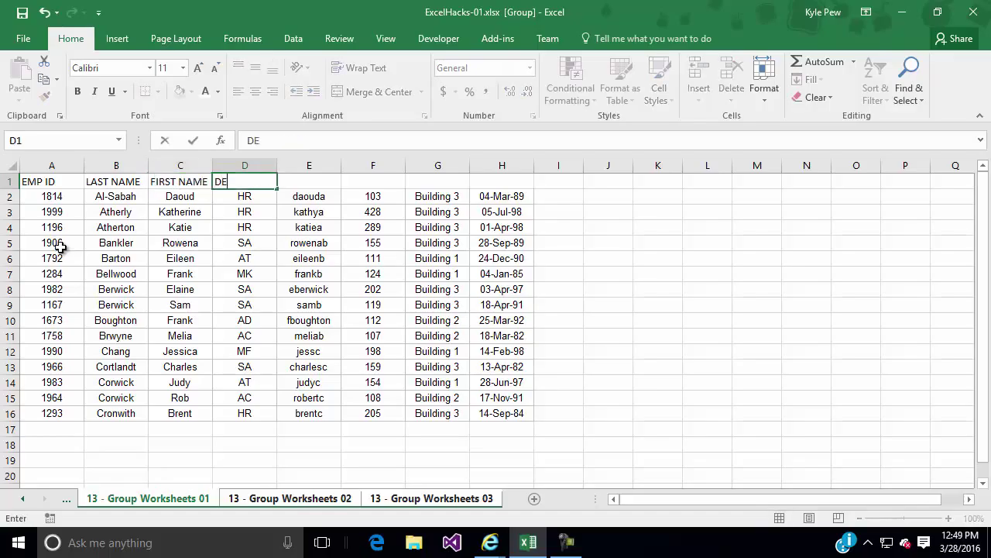
text(PT)
key(Tab)
text(EMAIL)
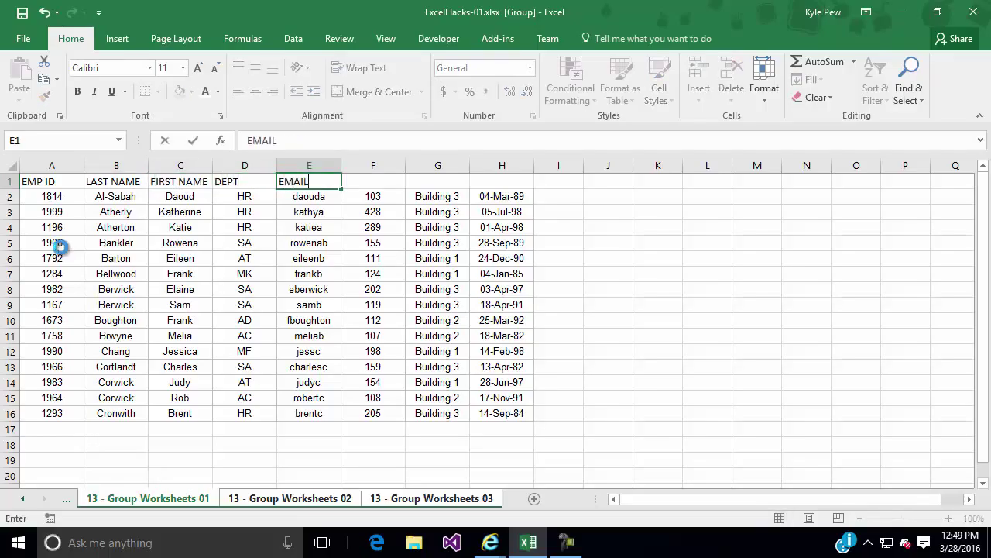
key(Tab)
text(EXT)
key(Tab)
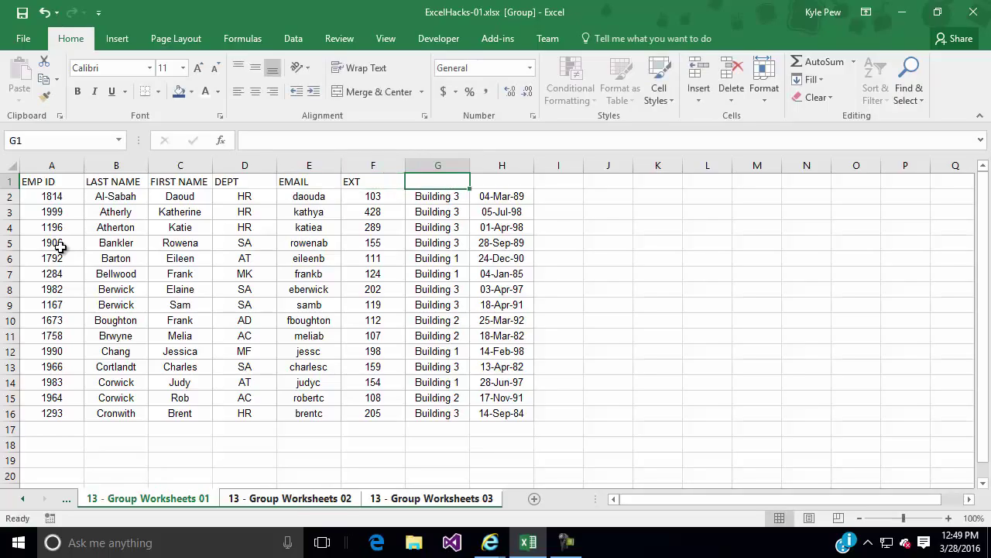
text(LOCATION)
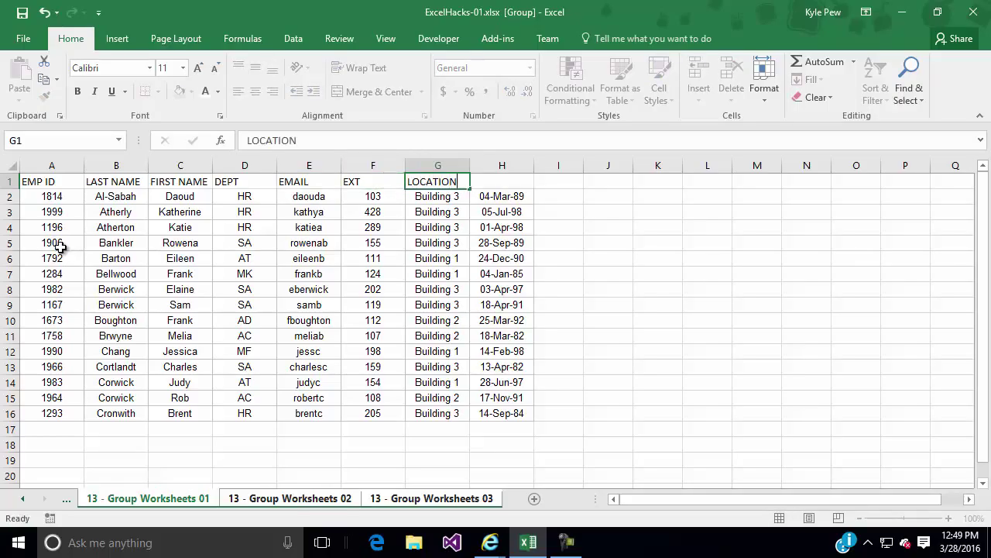
key(Tab)
text(HIRE D)
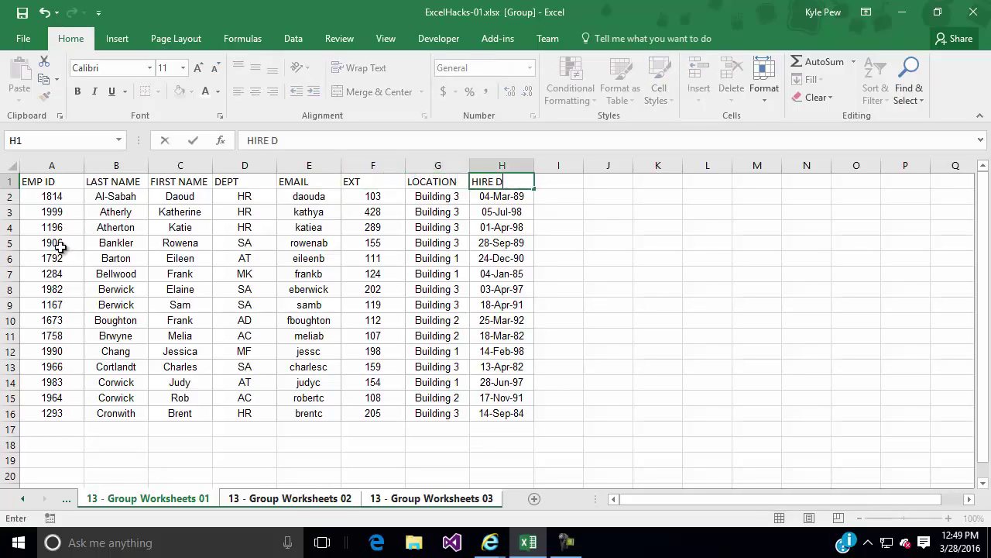
text(ATE)
key(Return)
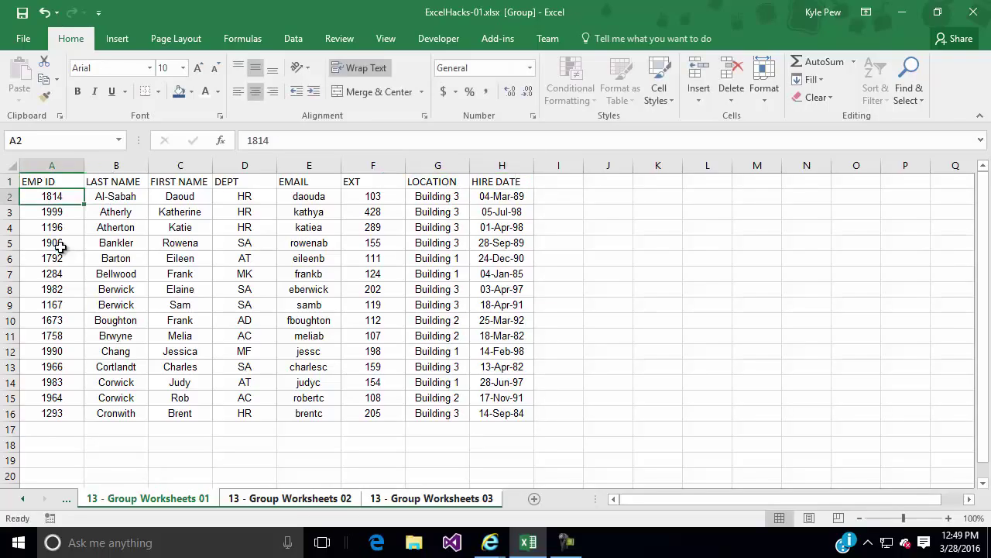
- Format the header cells A1:H1 with a dark blue fill and bold white text
drag(49, 179, 475, 183)
click(180, 97)
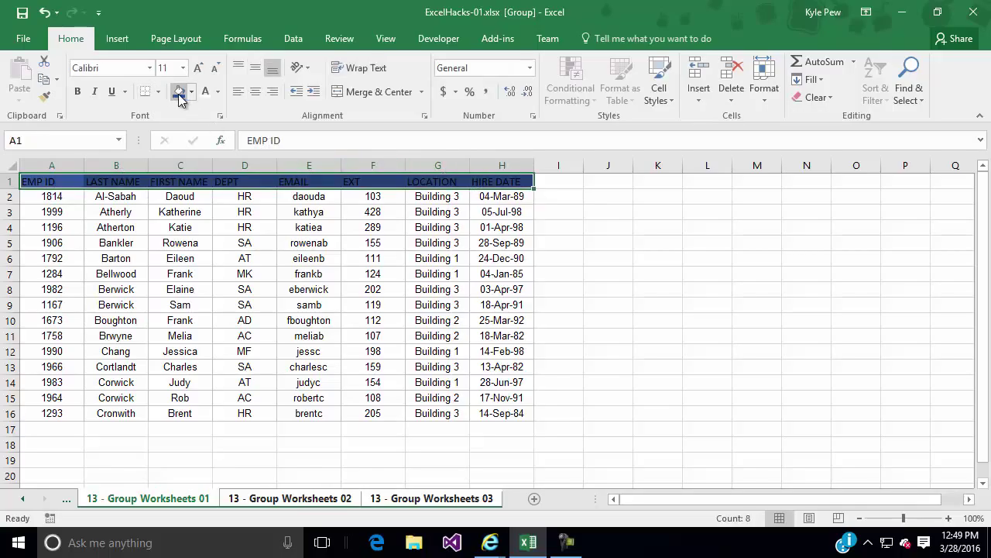
click(205, 93)
click(78, 94)
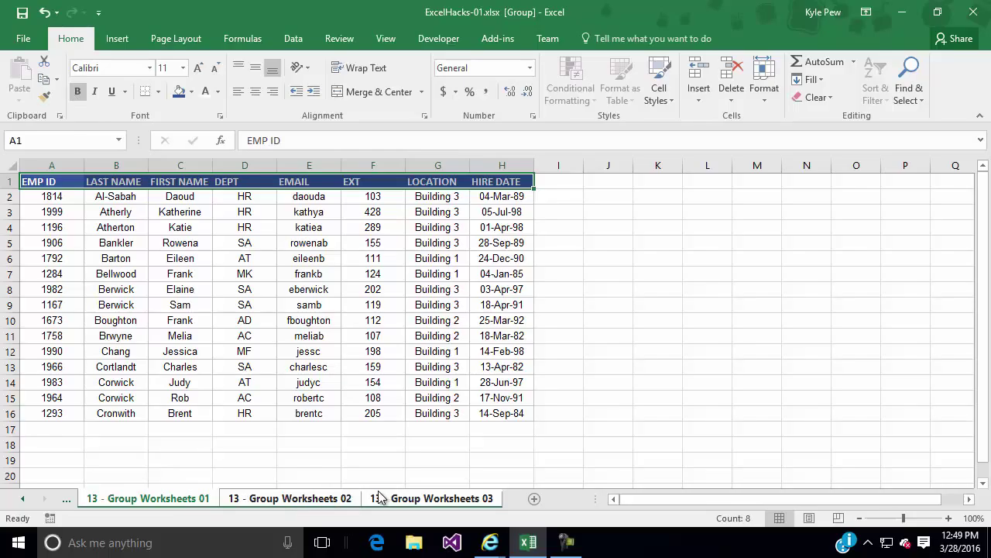
click(52, 197)
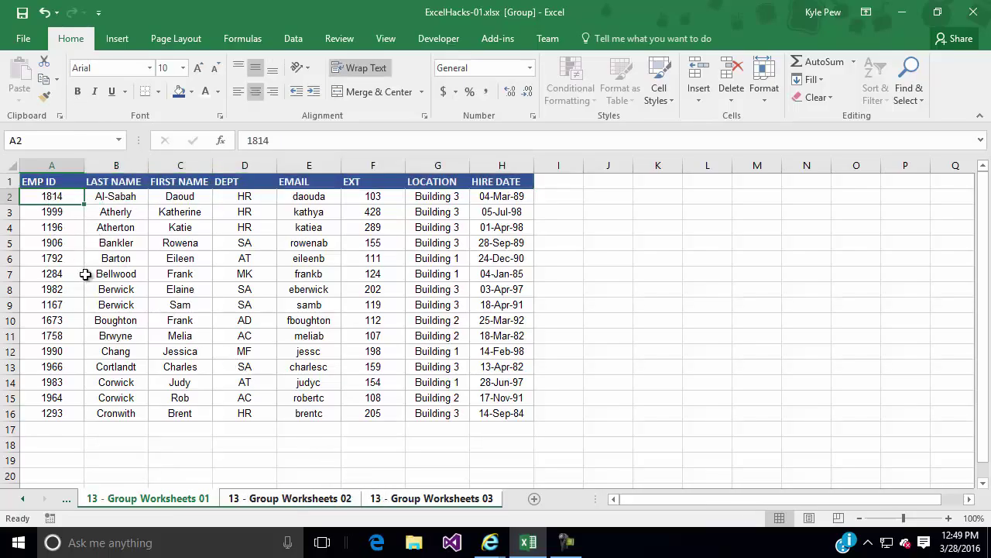
- Ungroup the sheets by switching to 12 - Data Entry Shortcuts, and check the header row on Group Worksheets 01, 02 and 03
click(24, 500)
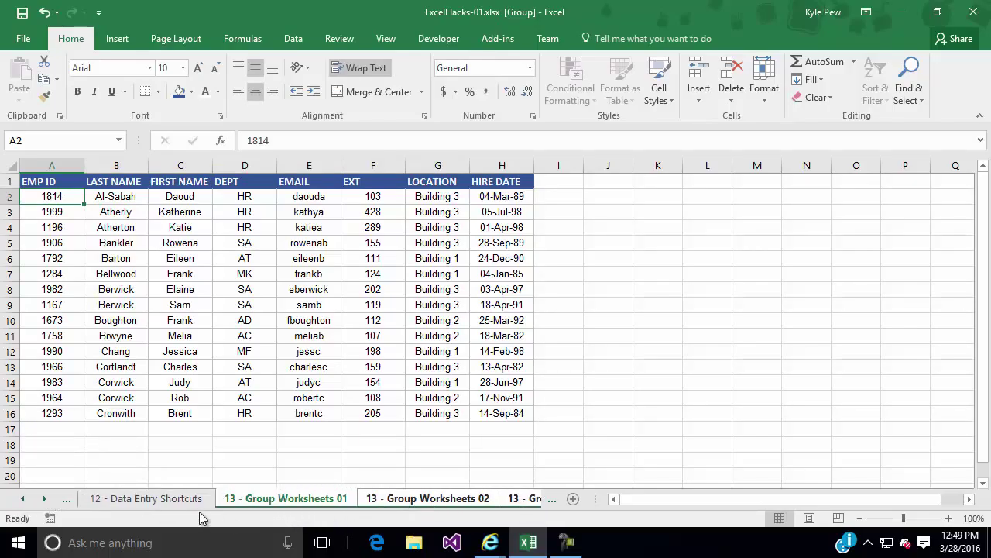
click(146, 500)
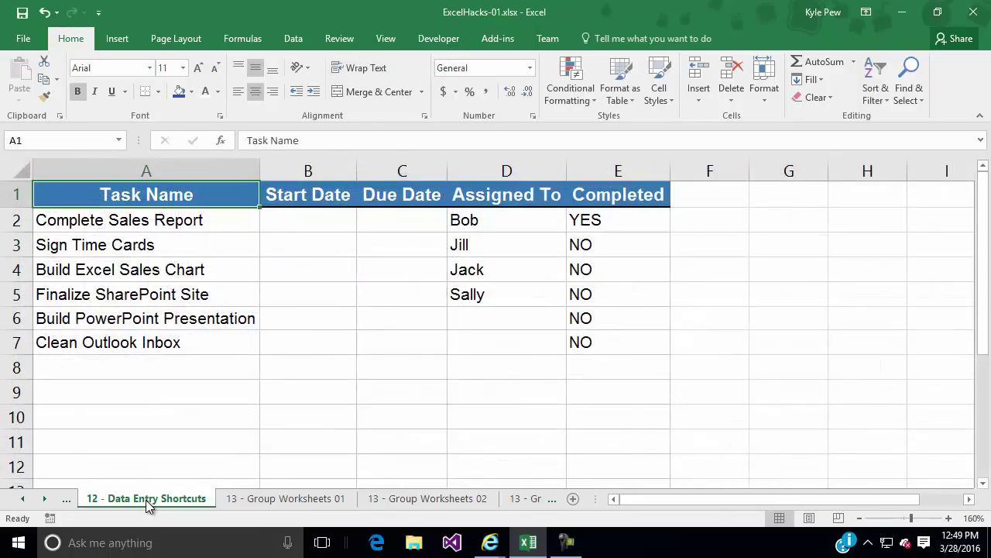
click(257, 500)
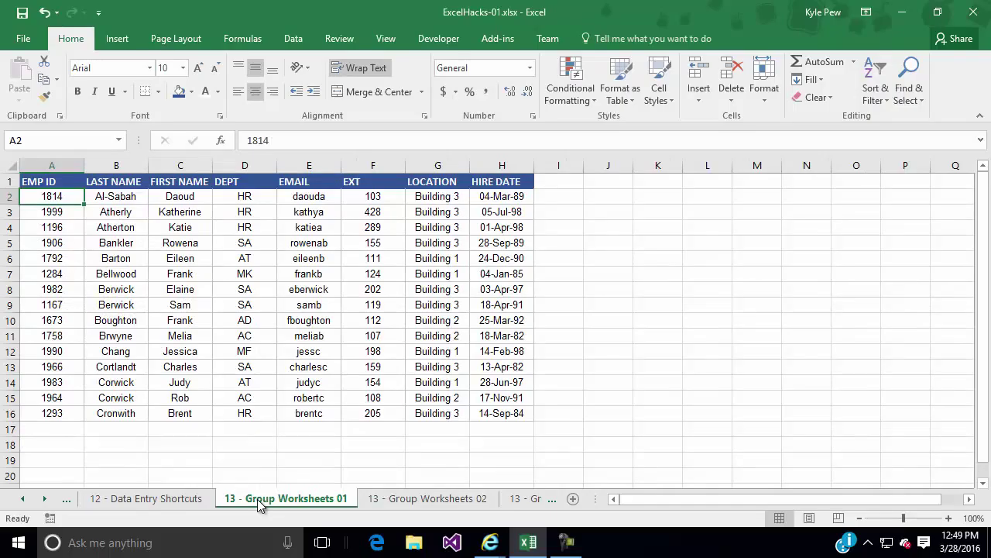
click(453, 501)
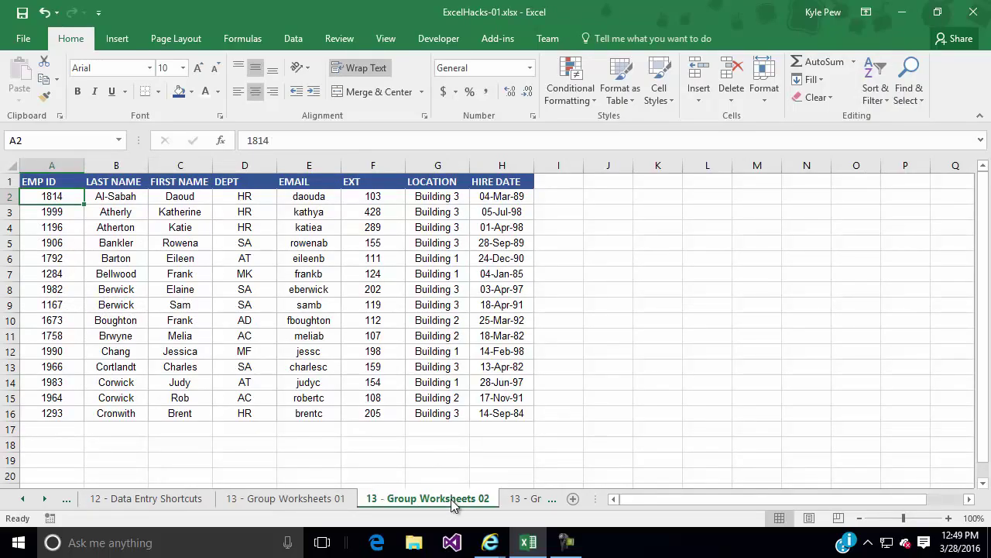
click(513, 501)
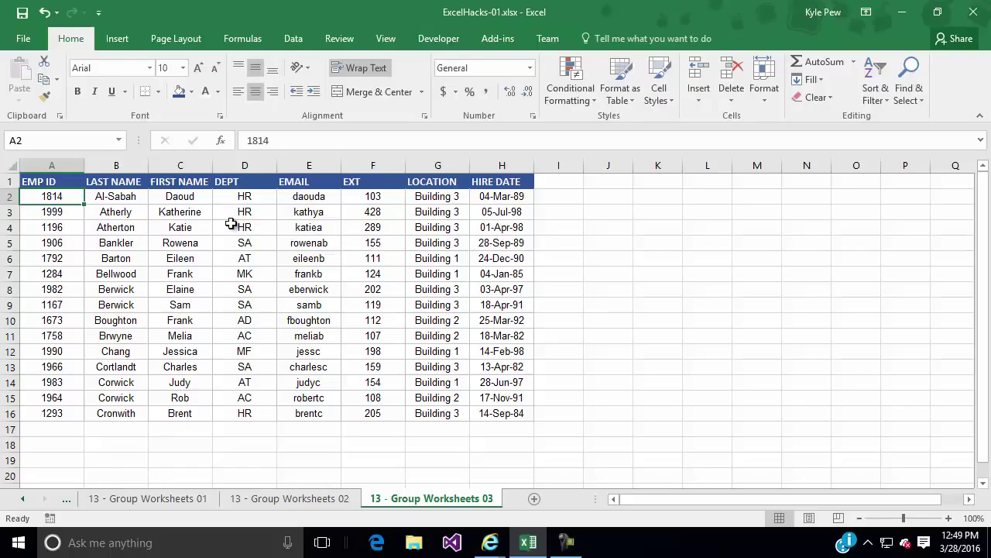